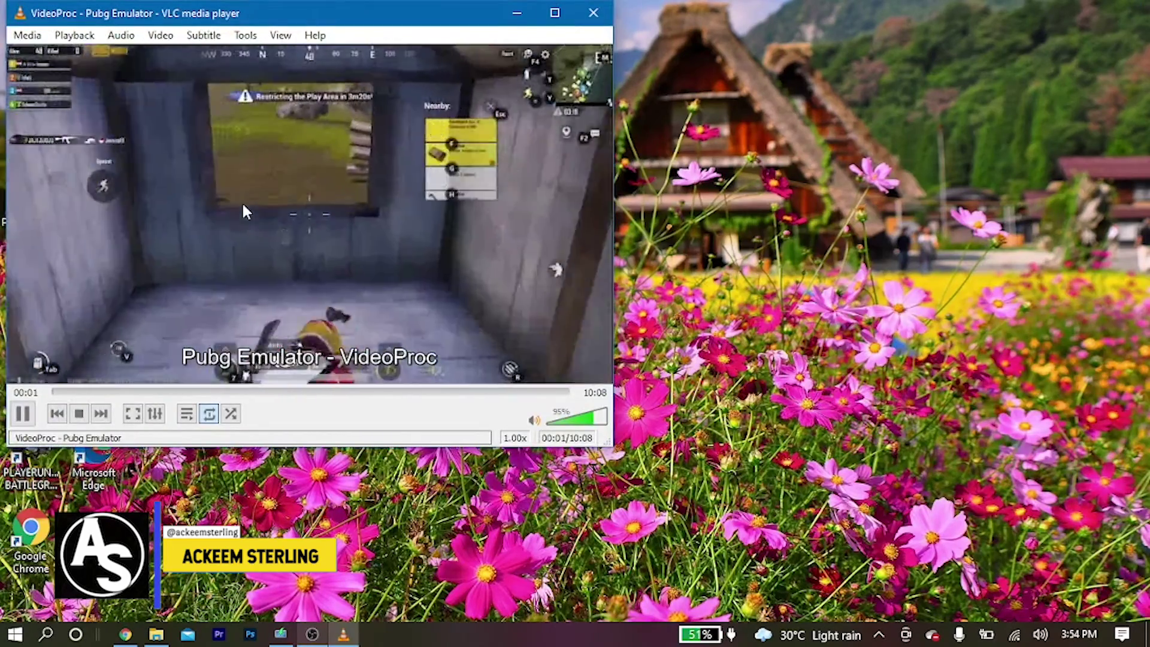
# Close the playing video and check the file properties of the Pubg Emulator FLV video on the desktop.
pyautogui.click(593, 13)
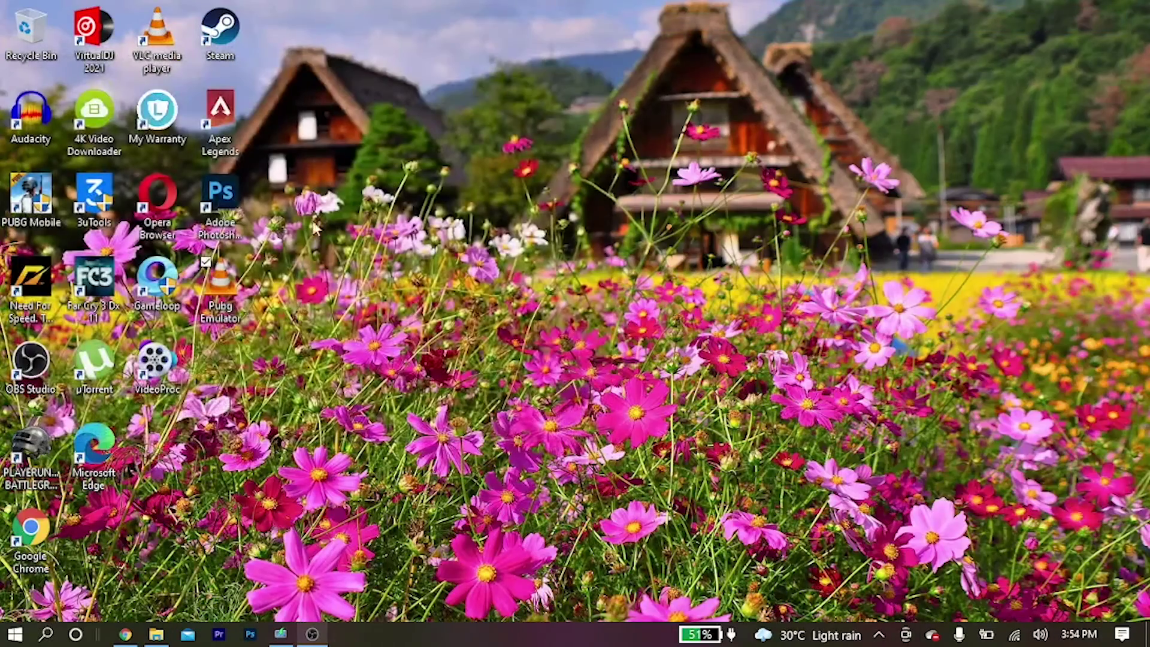
pyautogui.rightClick(228, 282)
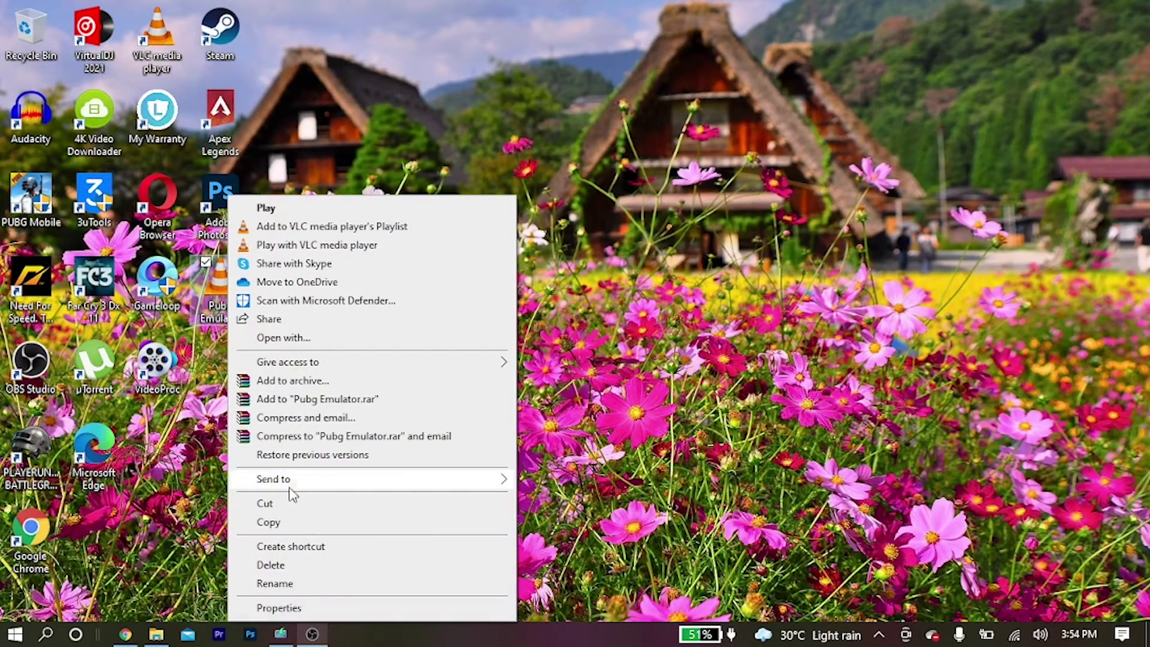
pyautogui.click(301, 606)
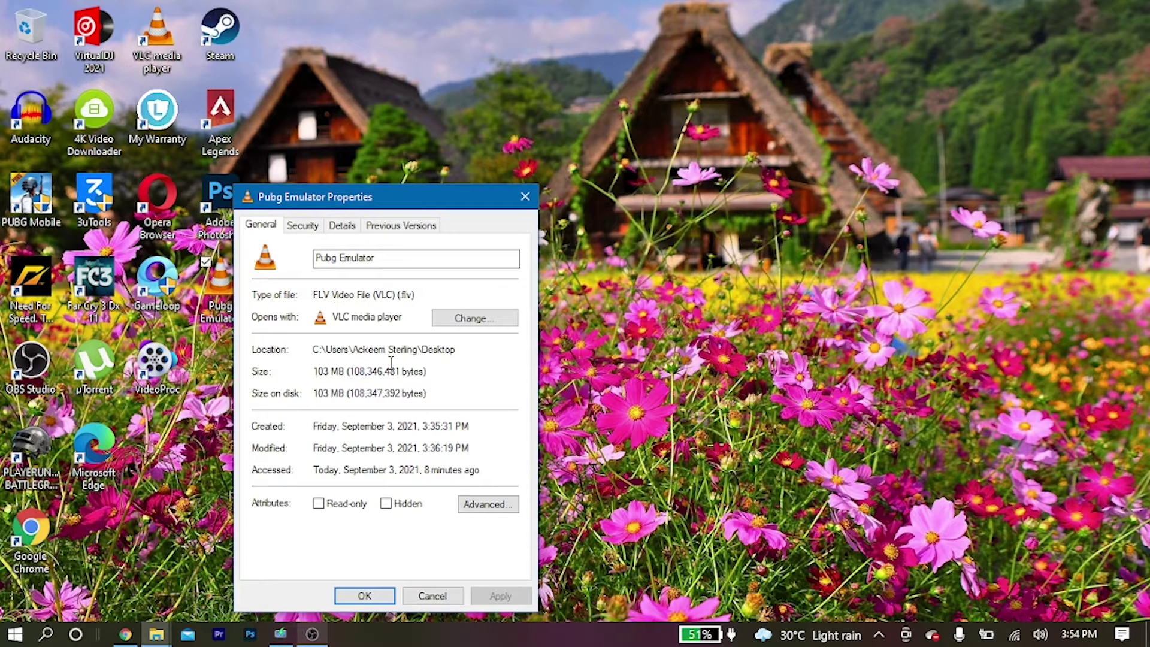
pyautogui.click(429, 595)
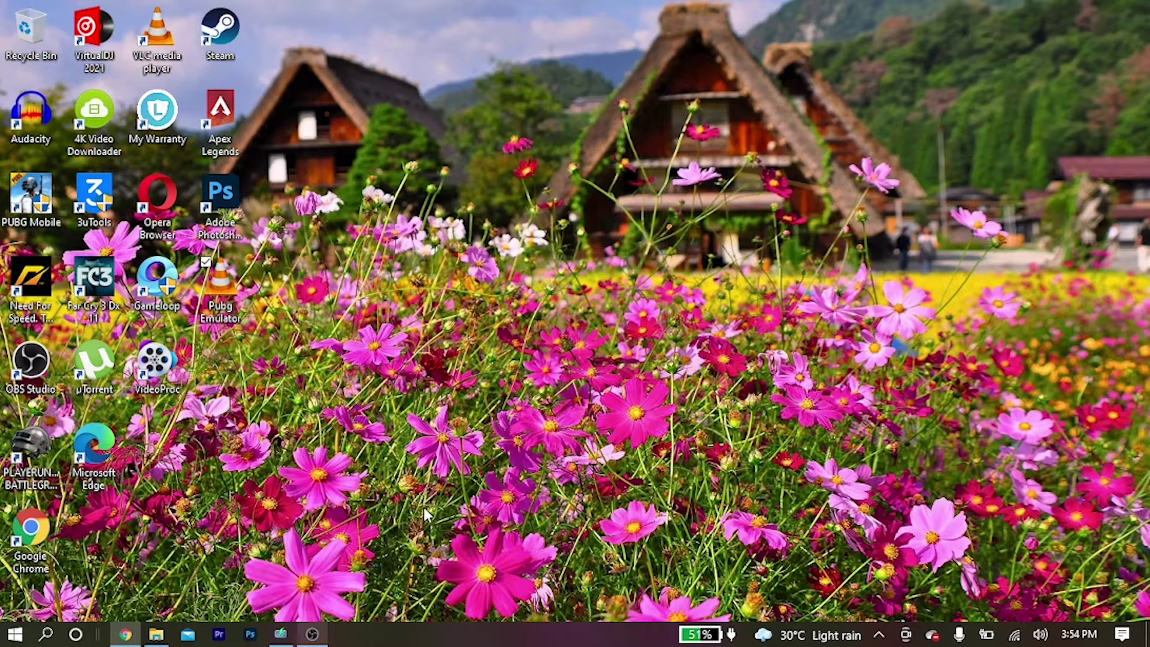
# Launch VideoProc from the desktop, dismiss the summer offer and open the Video converter.
pyautogui.doubleClick(173, 375)
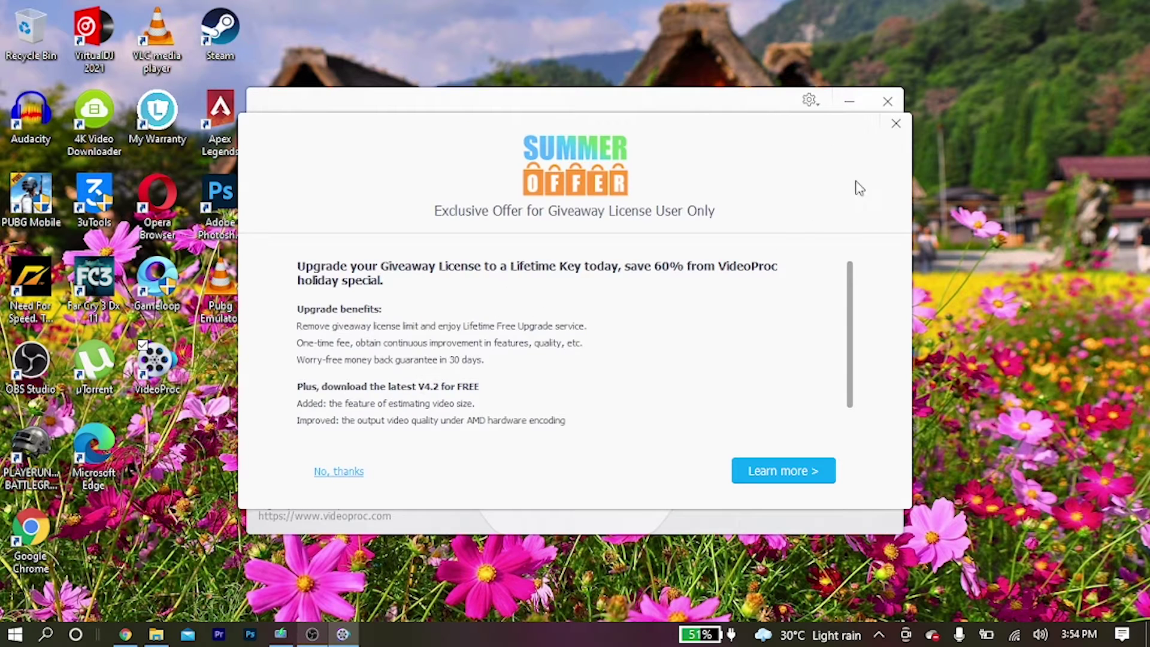
pyautogui.click(895, 123)
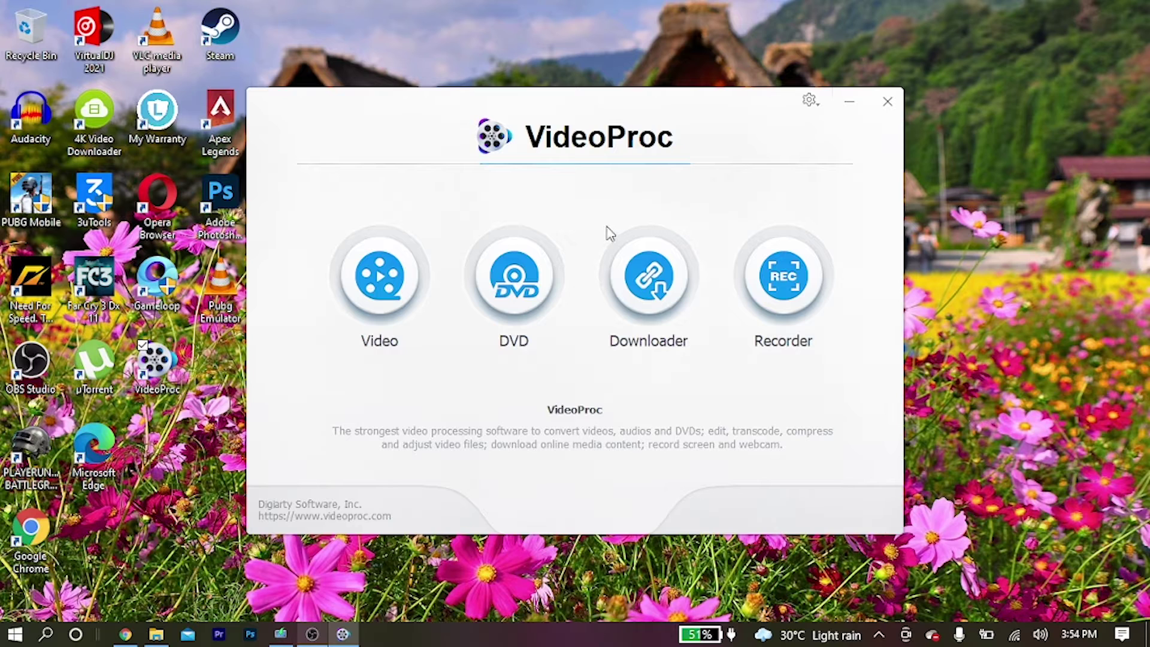
pyautogui.click(384, 277)
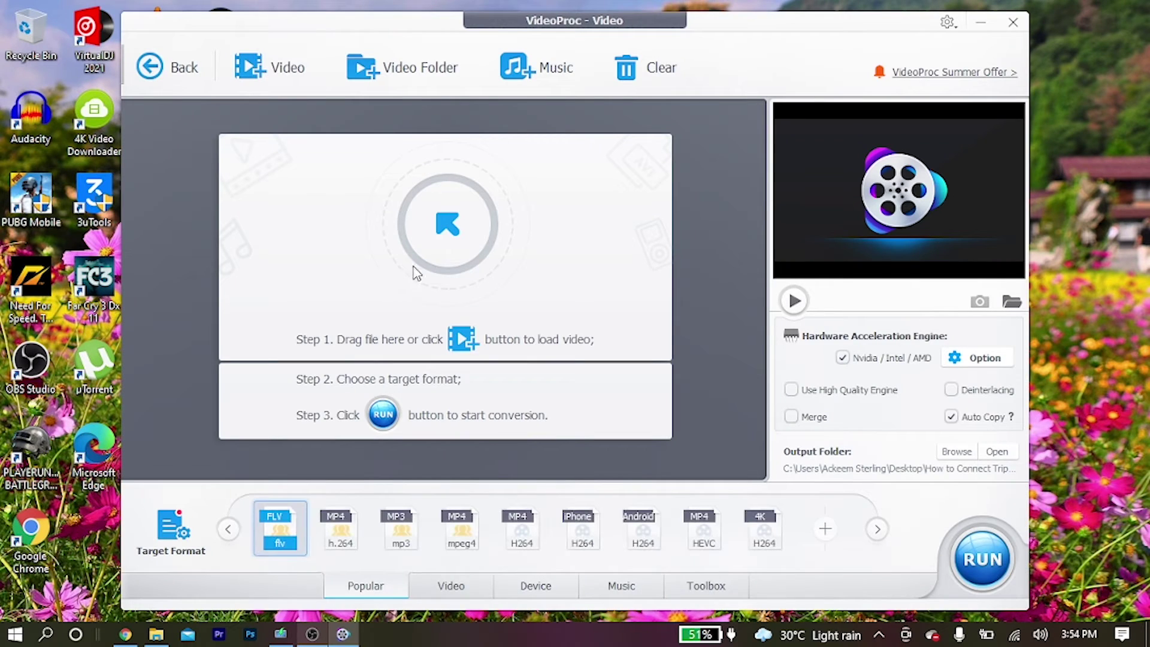
# Move the converter window clear of the desktop icons and load the Pubg Emulator FLV video into it.
pyautogui.moveTo(754, 29); pyautogui.dragTo(813, 43)
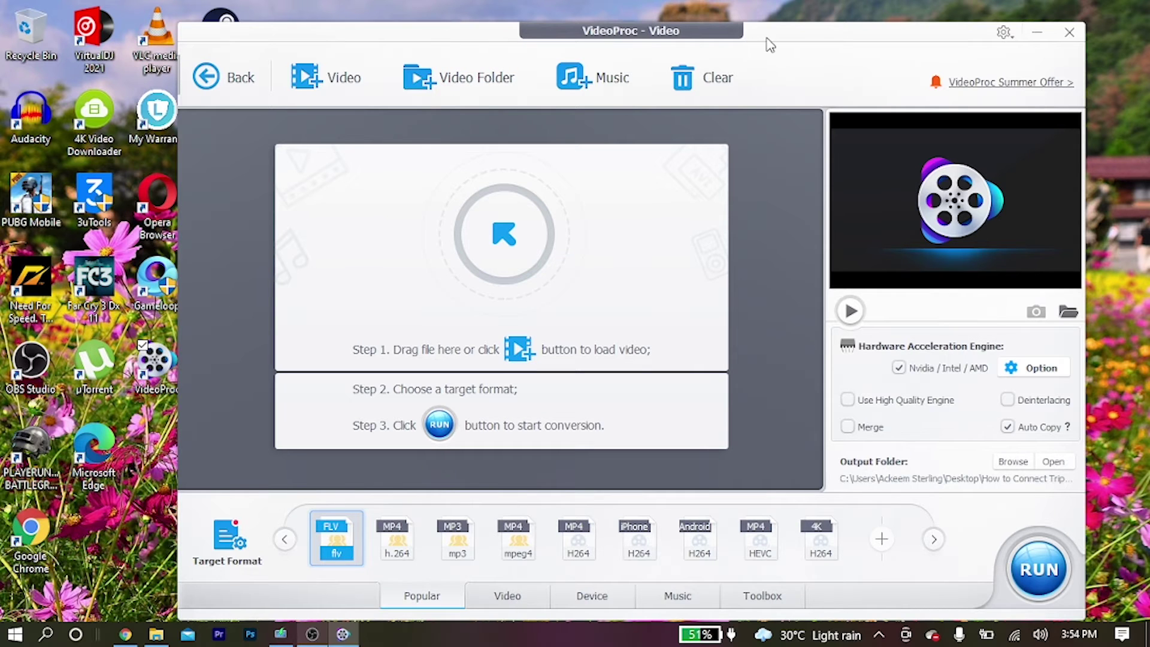
pyautogui.moveTo(767, 41); pyautogui.dragTo(839, 41)
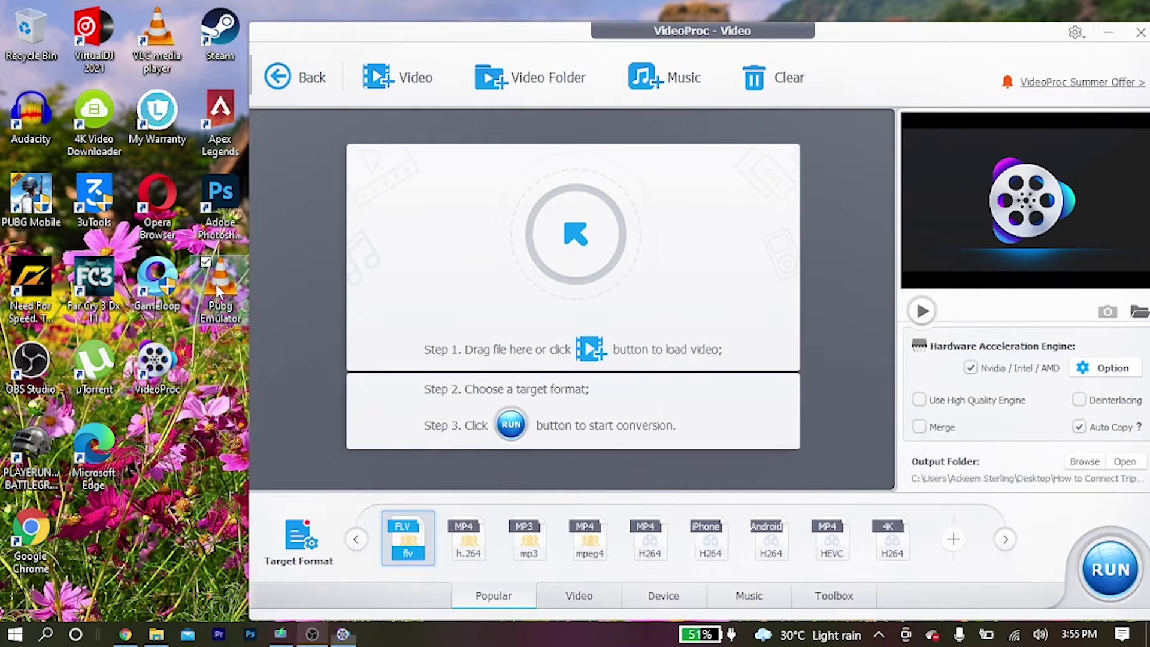
pyautogui.moveTo(220, 285); pyautogui.dragTo(462, 271)
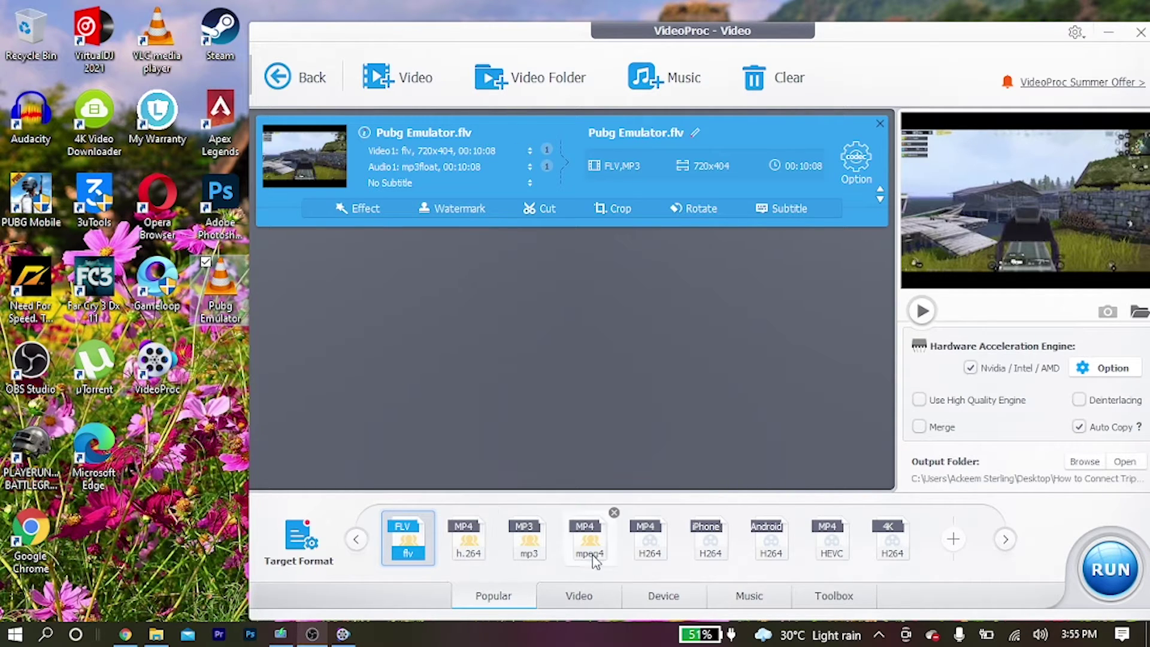
# Compare the available target formats and choose MP4 H264 from the video formats as the output.
pyautogui.moveTo(765, 551)
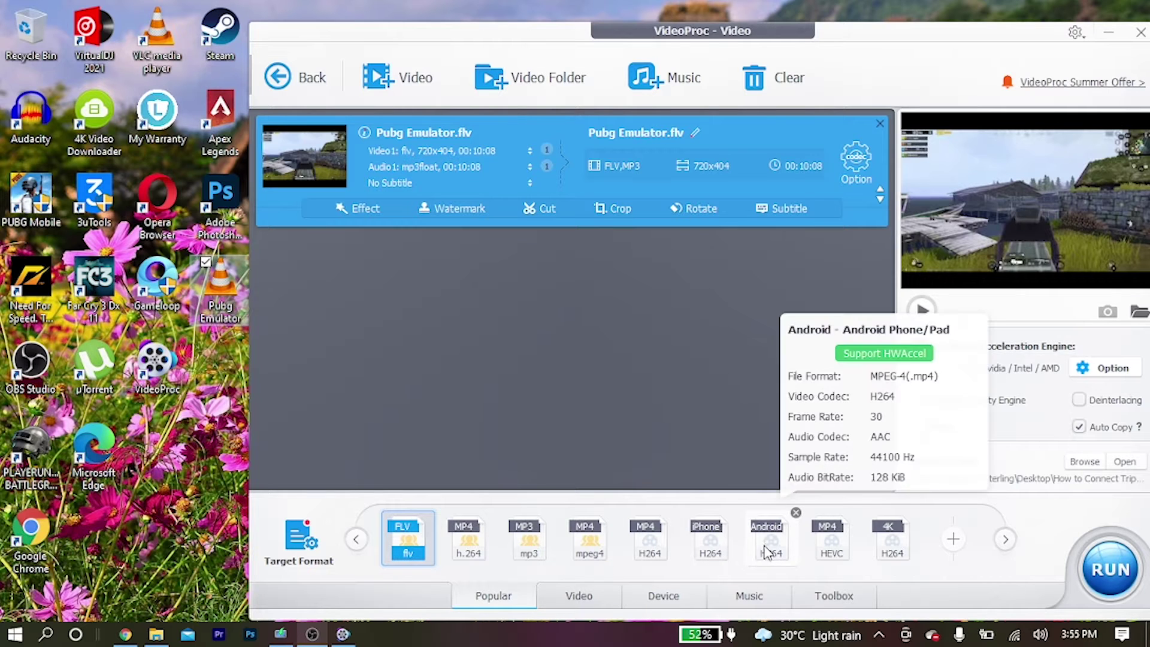
pyautogui.moveTo(713, 554)
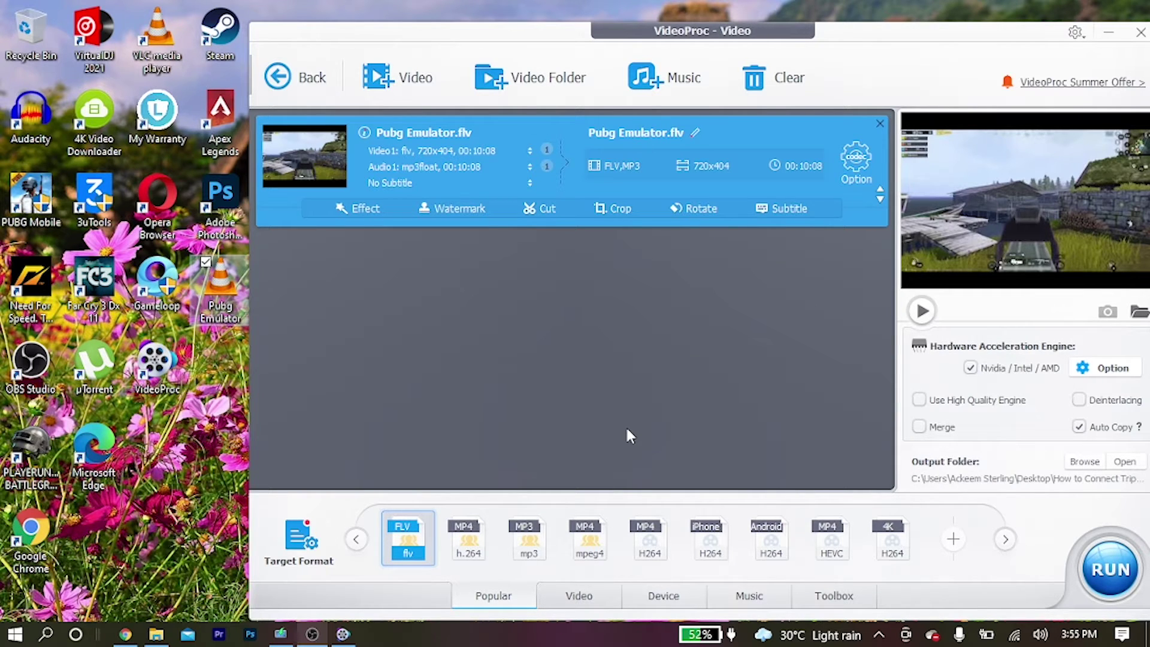
pyautogui.moveTo(598, 548)
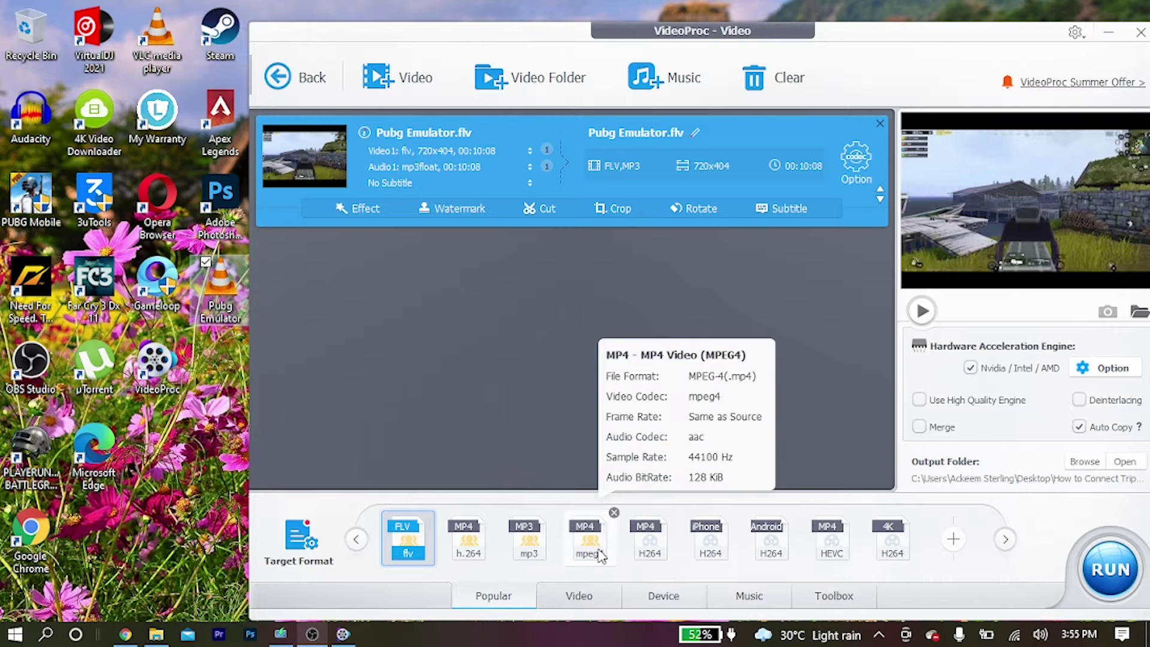
pyautogui.click(580, 601)
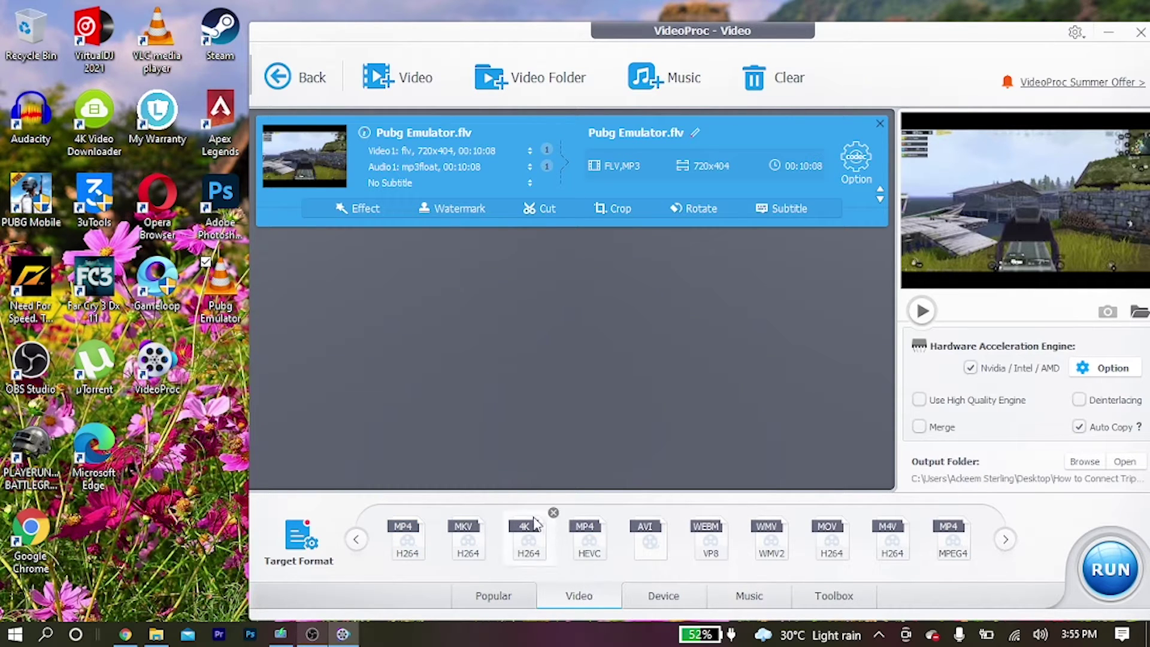
pyautogui.moveTo(530, 533)
pyautogui.moveTo(405, 541)
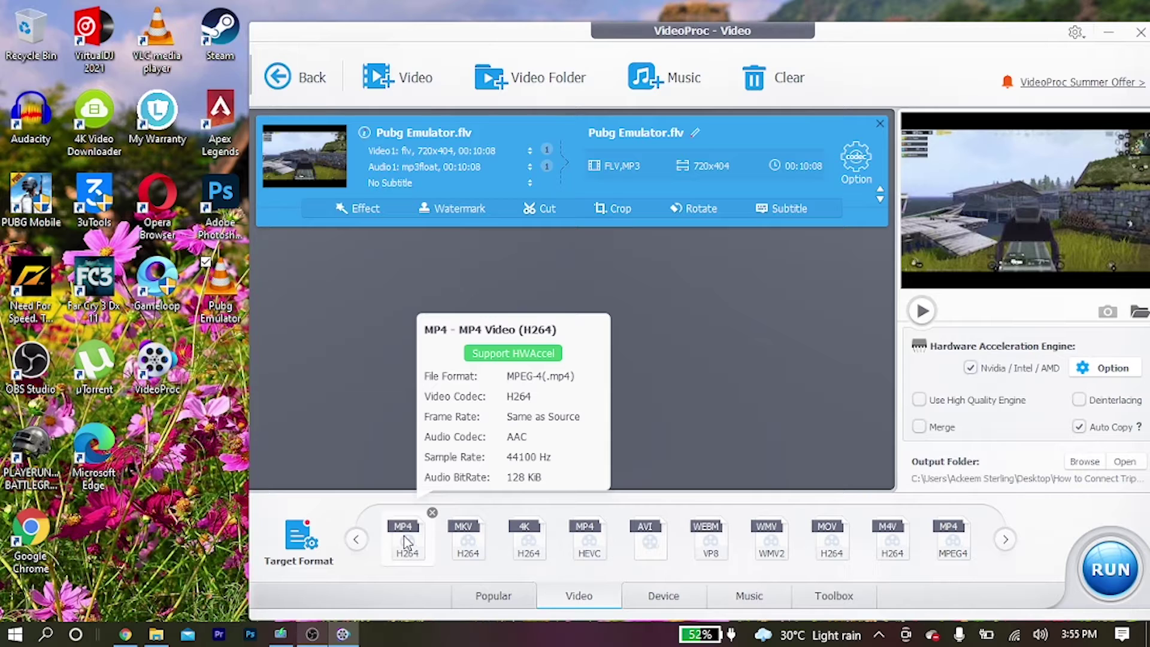
pyautogui.click(405, 540)
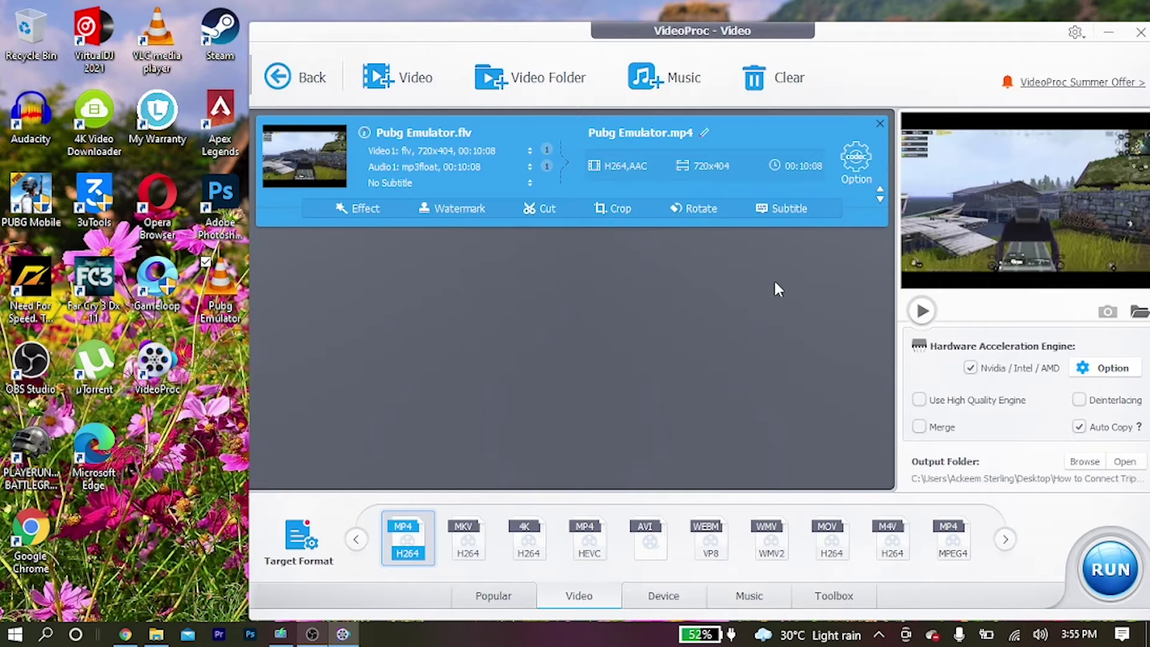
# In the video's codec options, keep the original frame rate, resolution and aspect ratio, and raise the quality to High Quality.
pyautogui.click(857, 178)
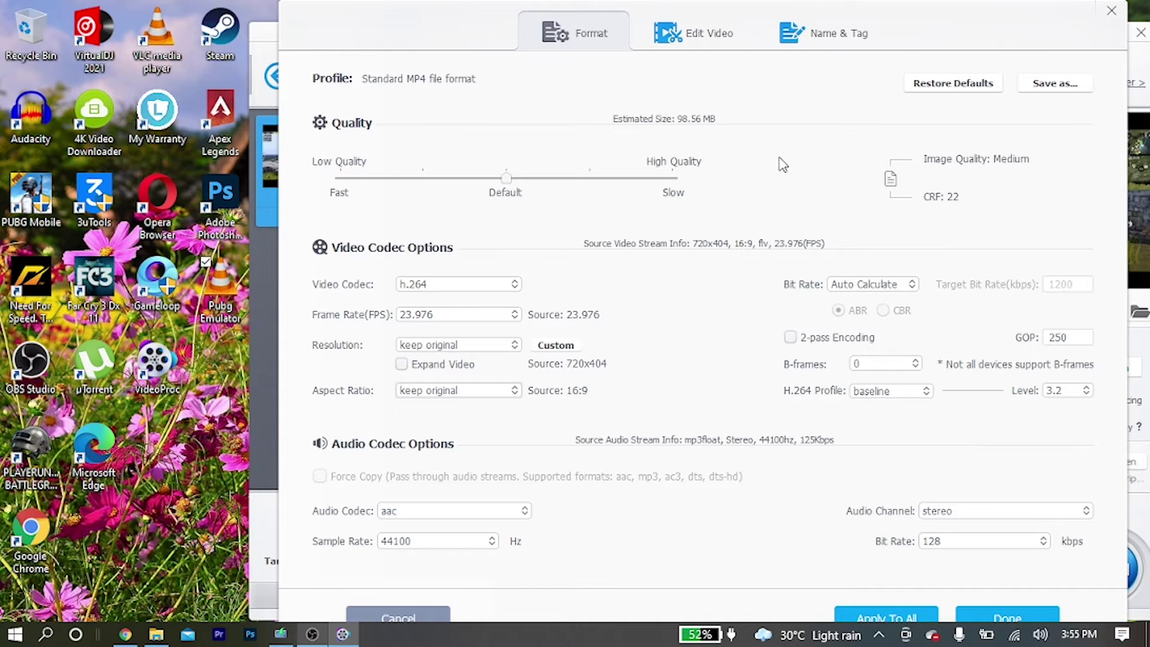
pyautogui.click(459, 319)
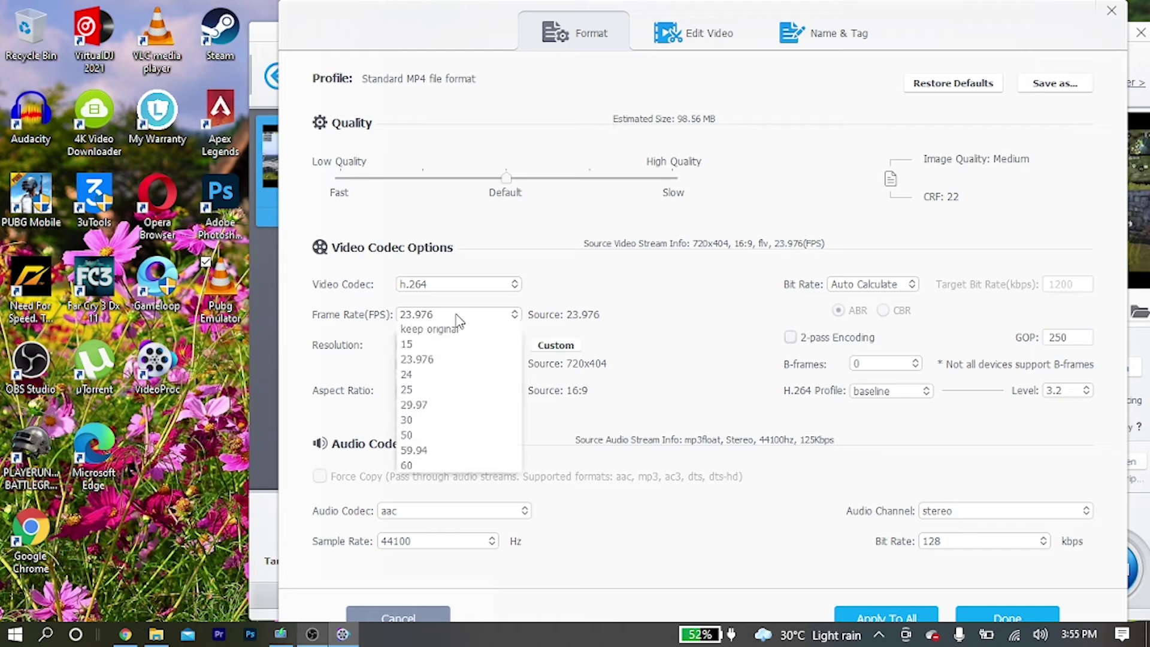
pyautogui.click(458, 330)
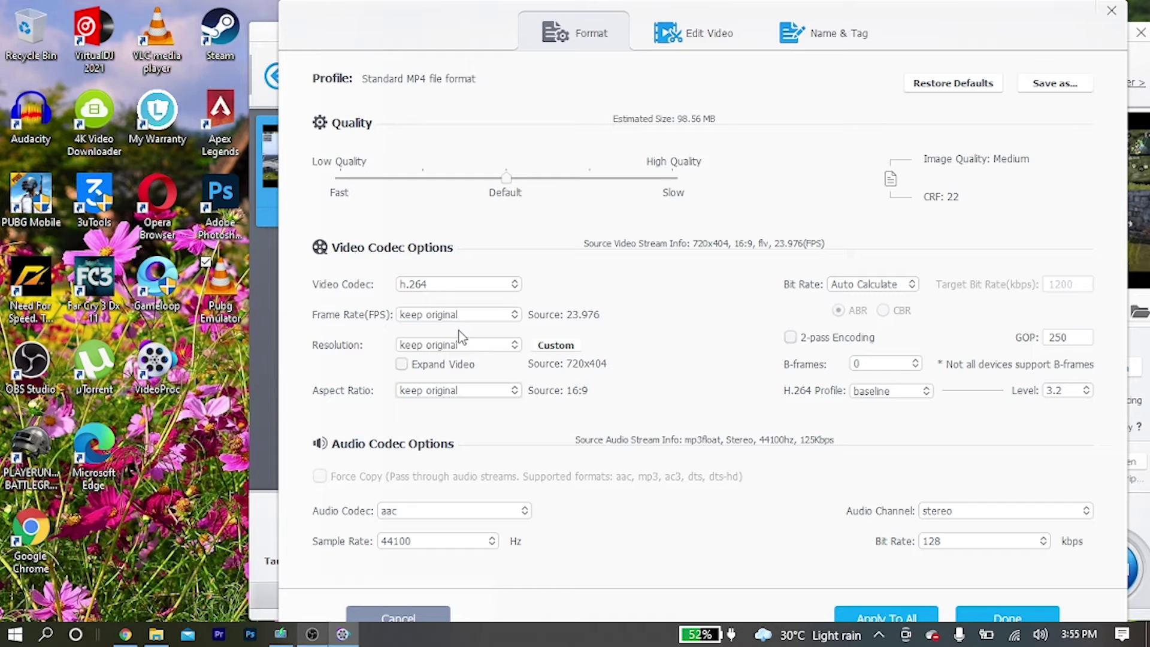
pyautogui.click(461, 348)
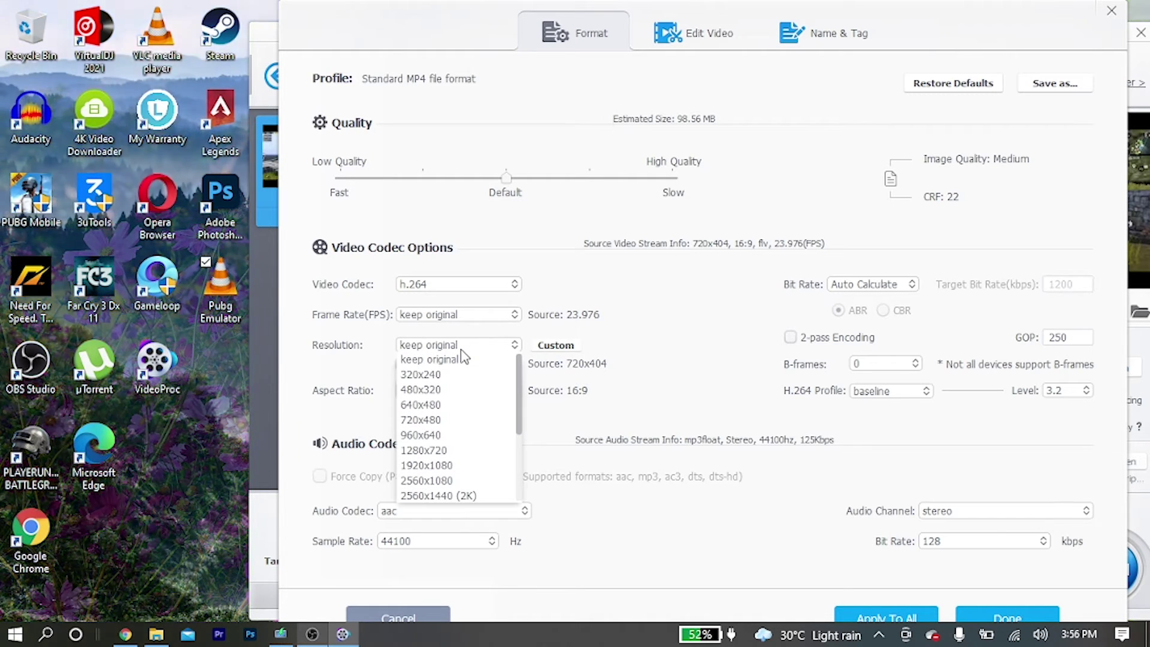
pyautogui.click(462, 363)
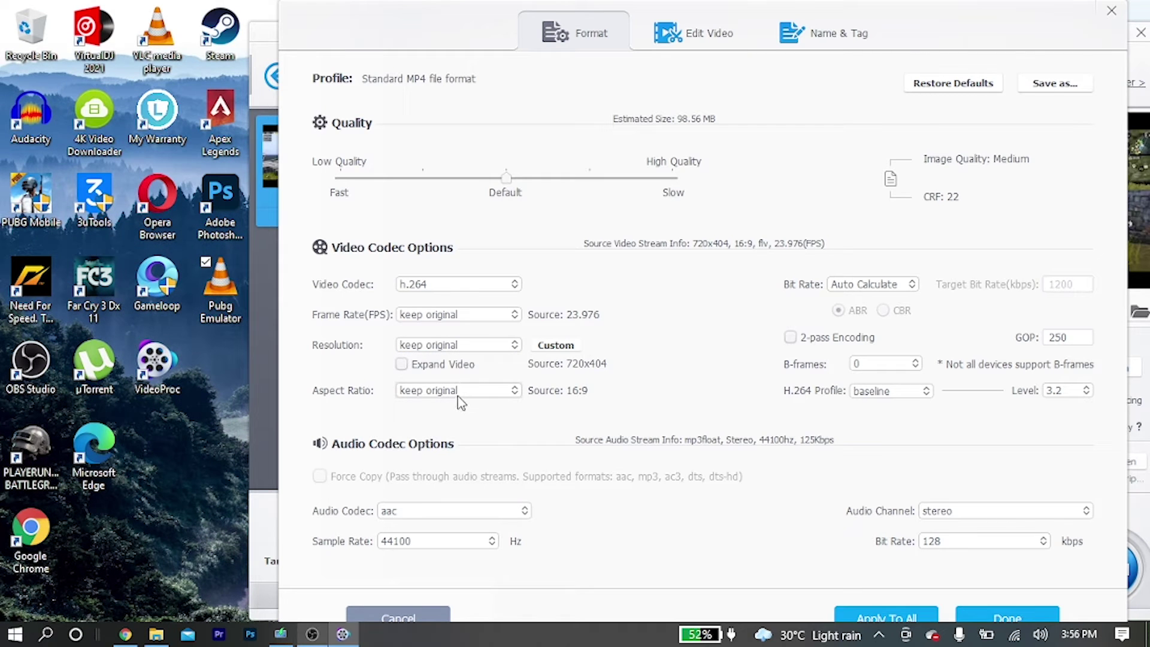
pyautogui.click(458, 395)
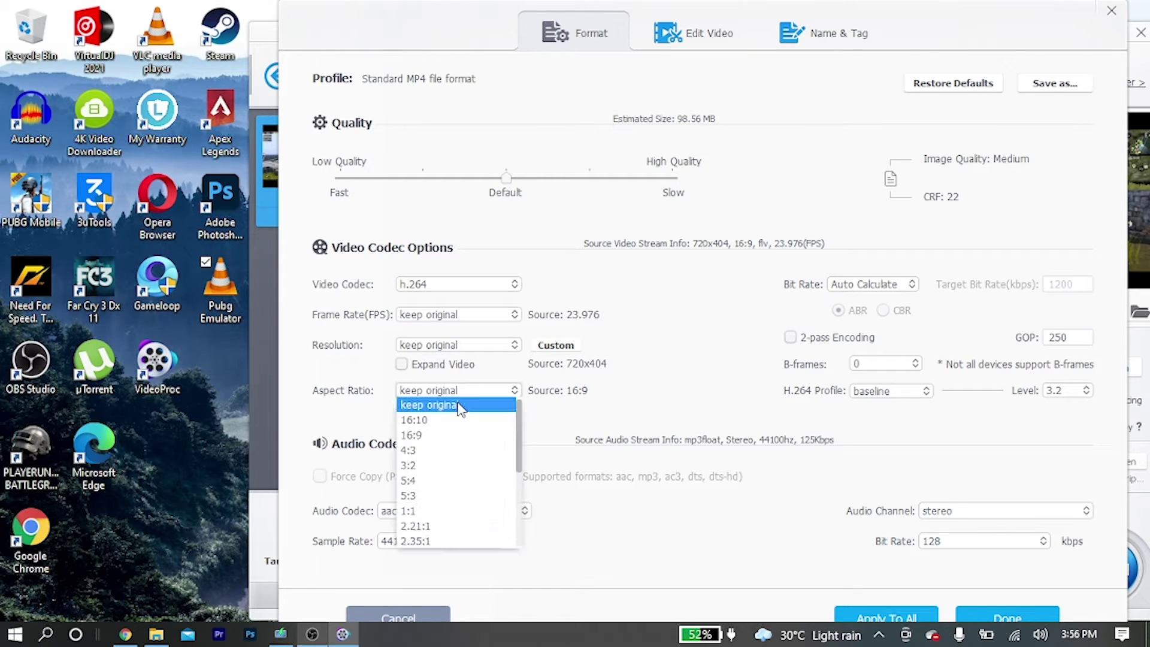
pyautogui.click(458, 403)
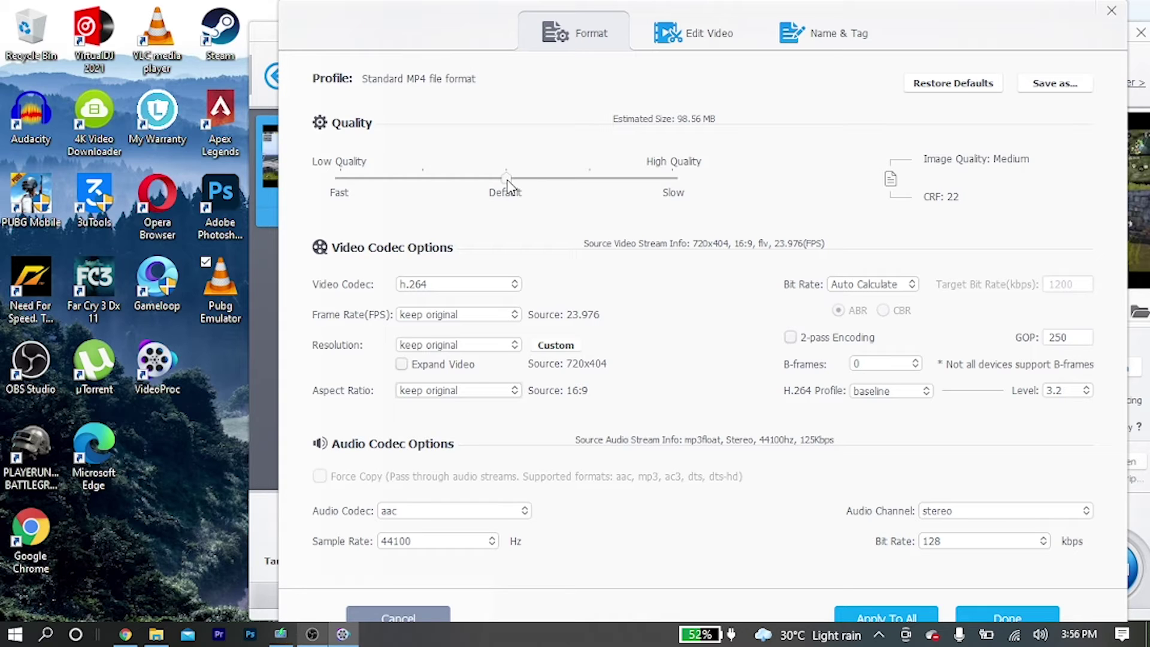
pyautogui.moveTo(510, 186); pyautogui.dragTo(672, 192)
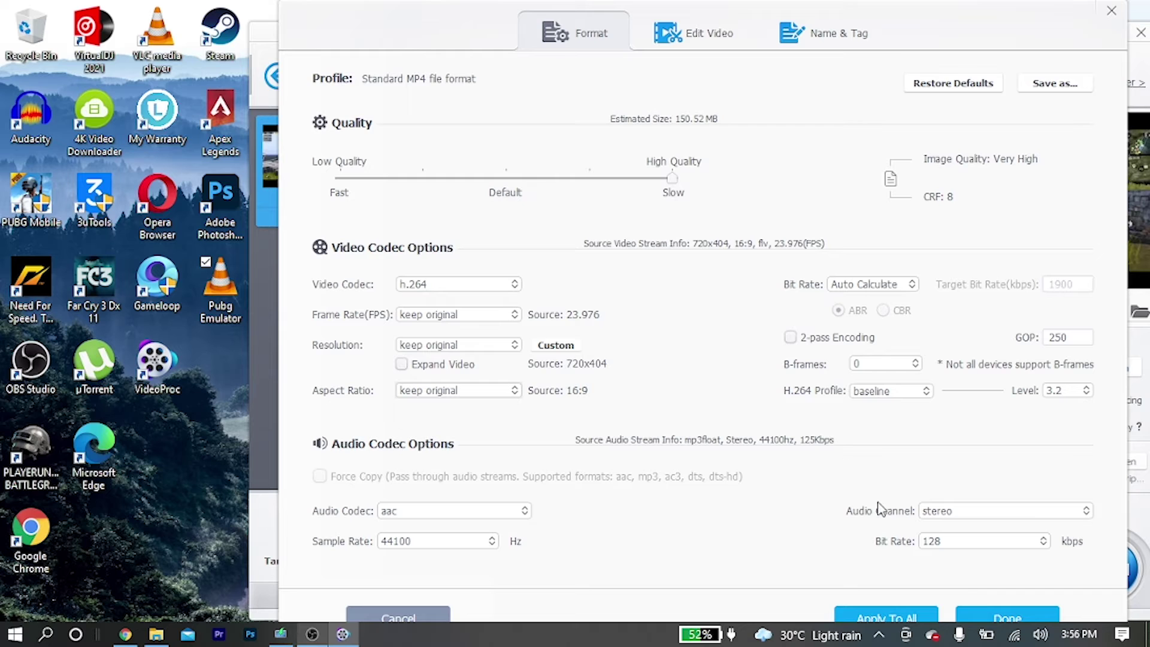
pyautogui.click(979, 617)
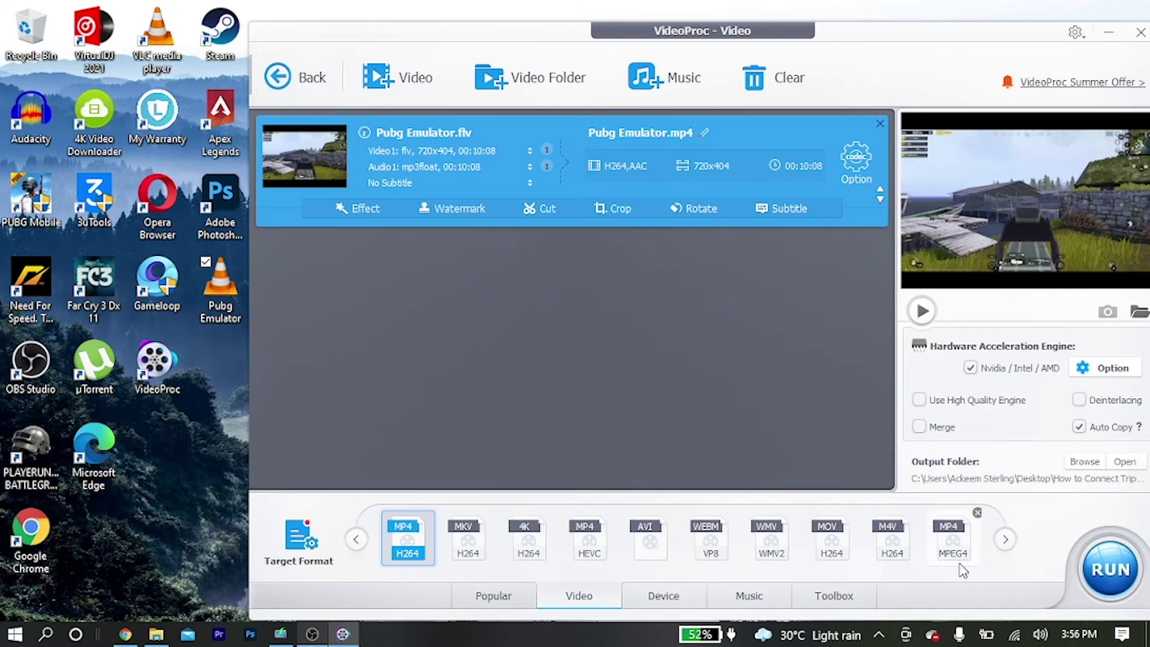
# Set the output folder for the converted video to Desktop.
pyautogui.moveTo(959, 548)
pyautogui.moveTo(836, 41); pyautogui.dragTo(741, 33)
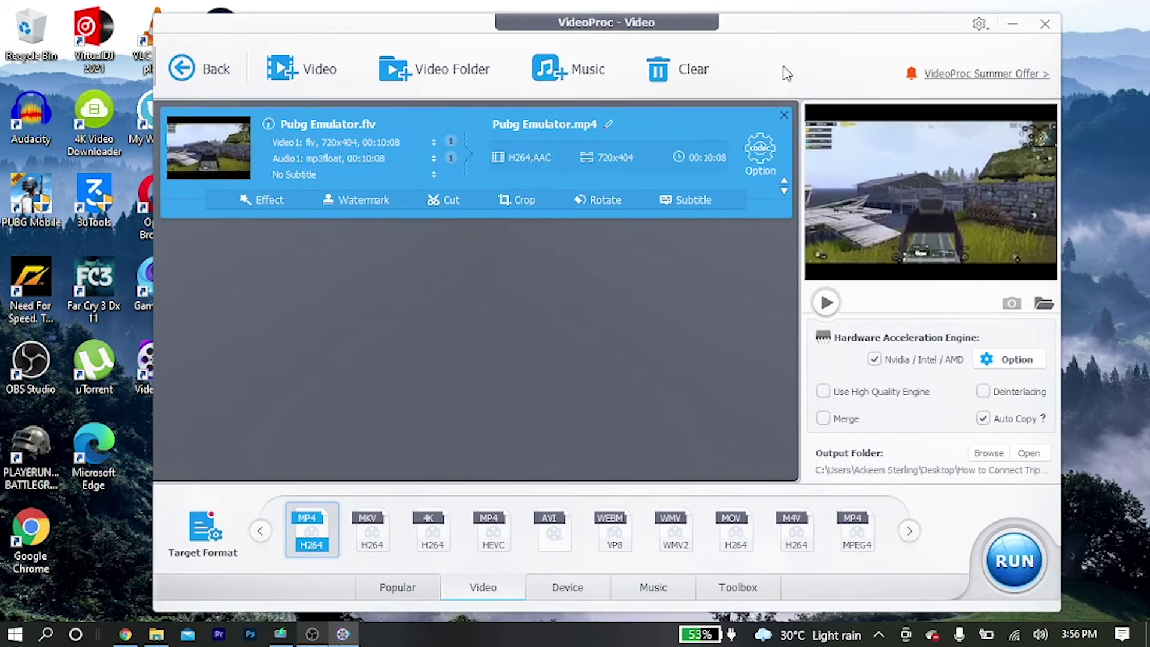
pyautogui.click(989, 454)
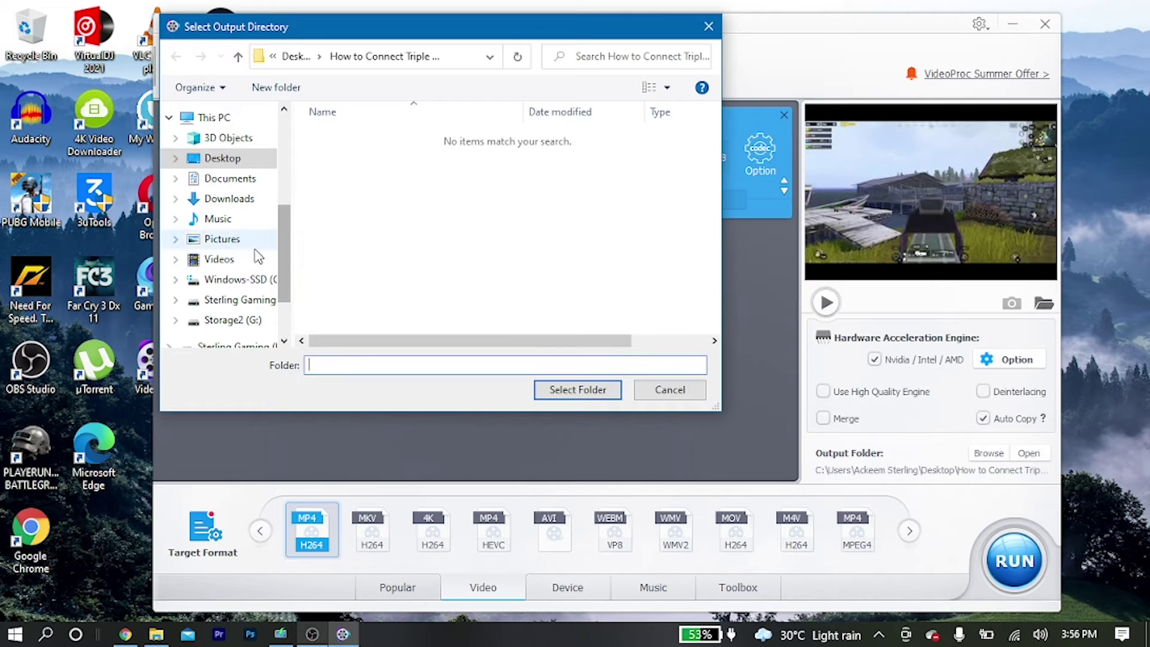
pyautogui.click(222, 158)
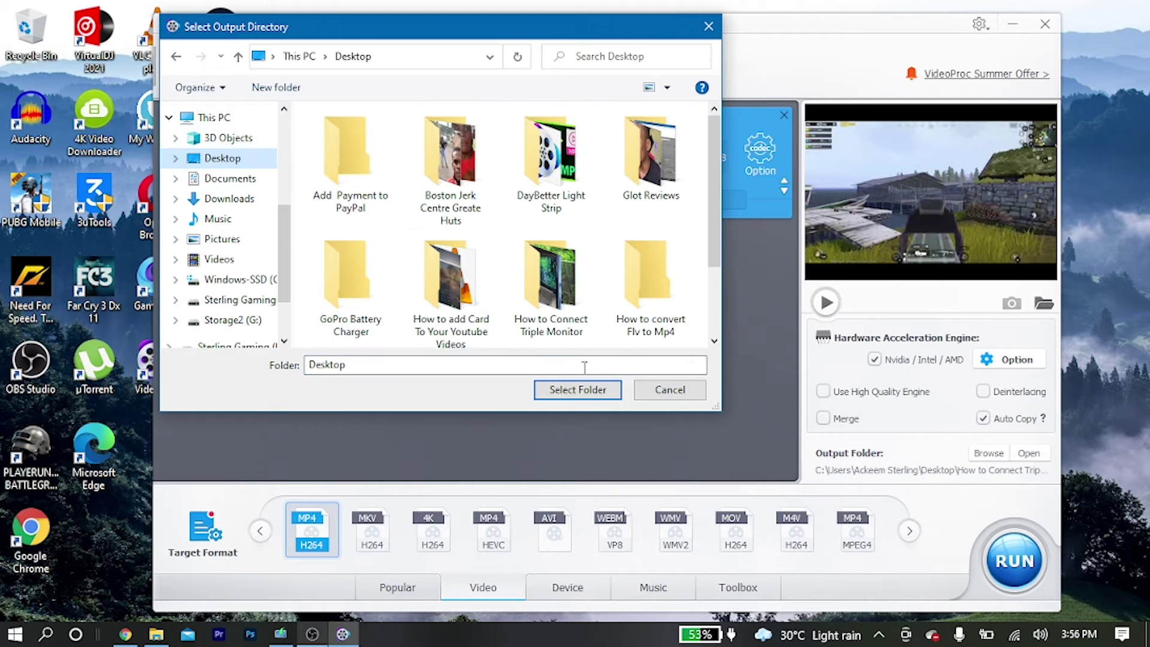
pyautogui.click(578, 390)
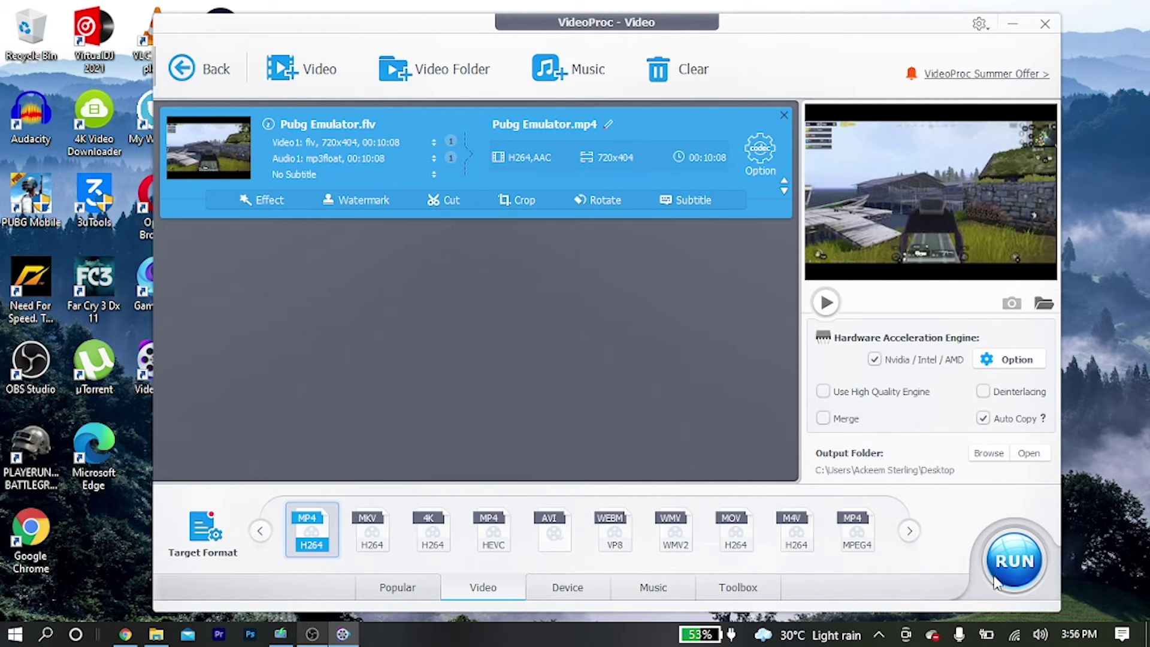
# Run the conversion to MP4, then close the output folder and minimize the converter.
pyautogui.click(995, 580)
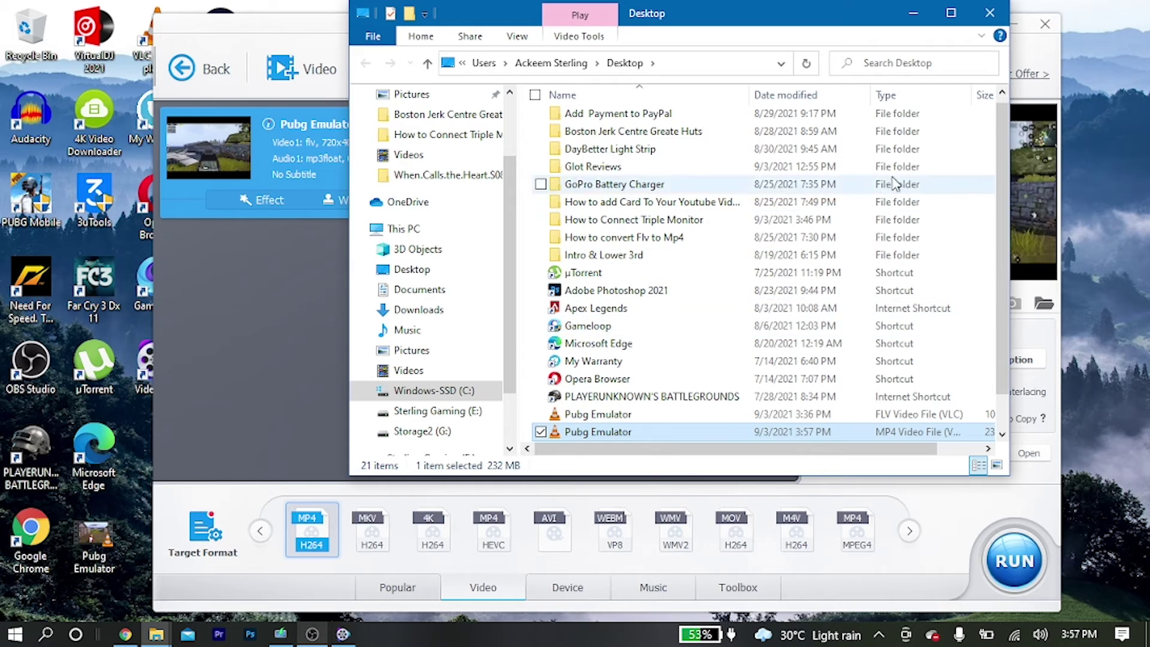
pyautogui.click(991, 14)
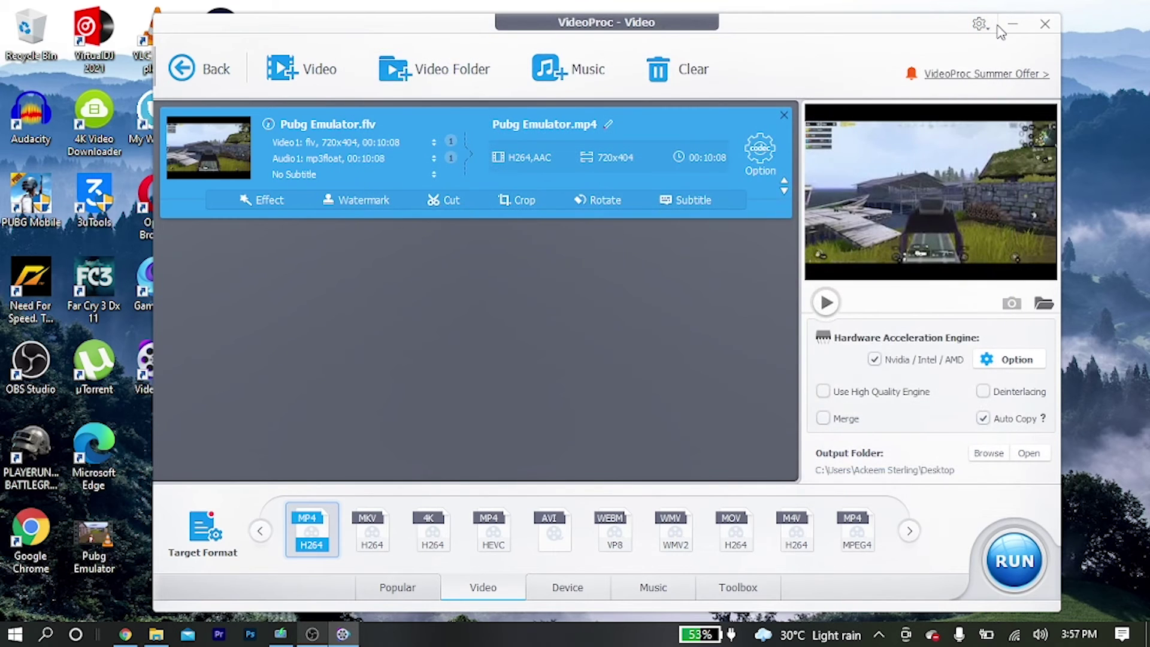
pyautogui.click(1012, 24)
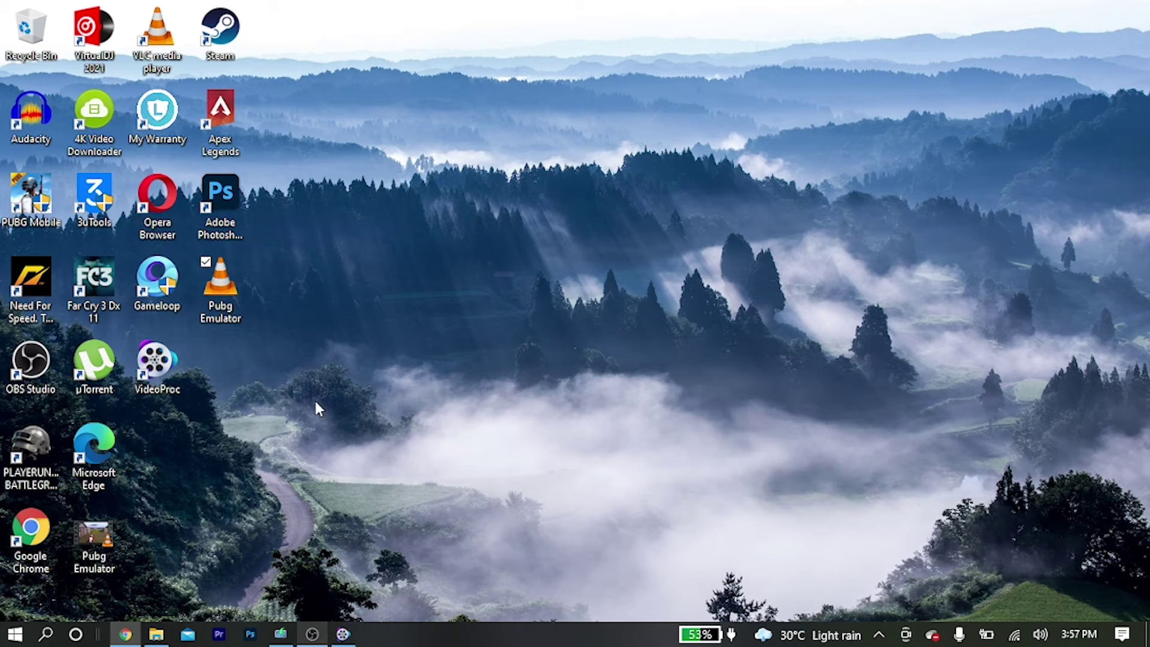
# Move the converted Pubg Emulator video to an open area of the desktop and check its file properties.
pyautogui.moveTo(102, 544); pyautogui.dragTo(465, 357)
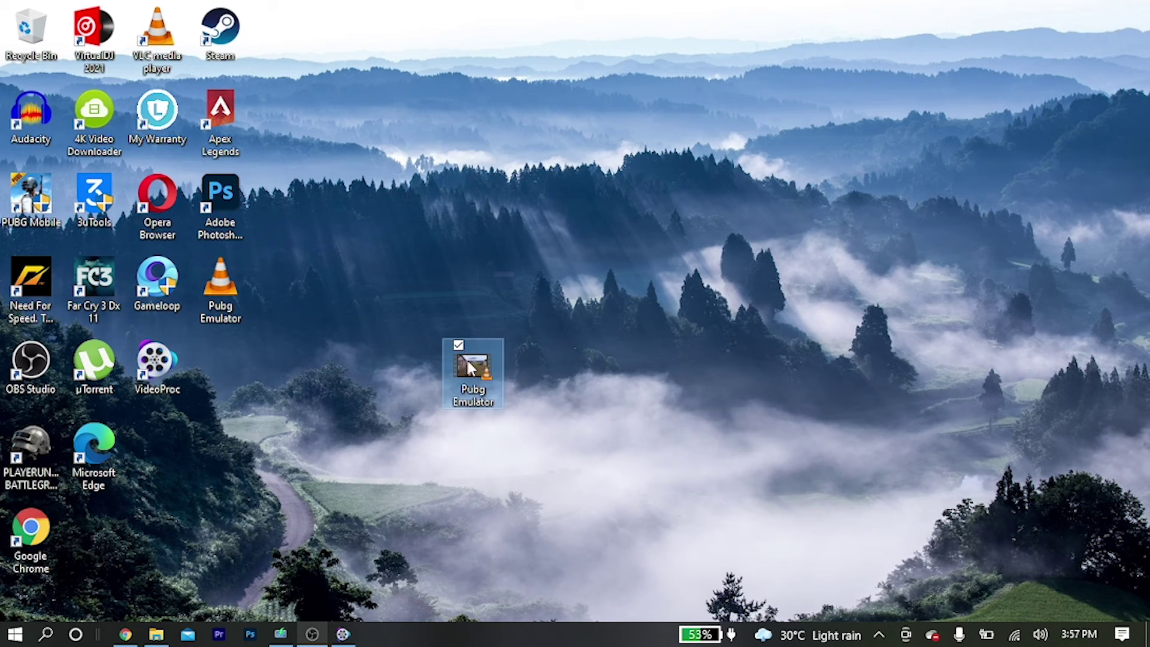
pyautogui.rightClick(479, 390)
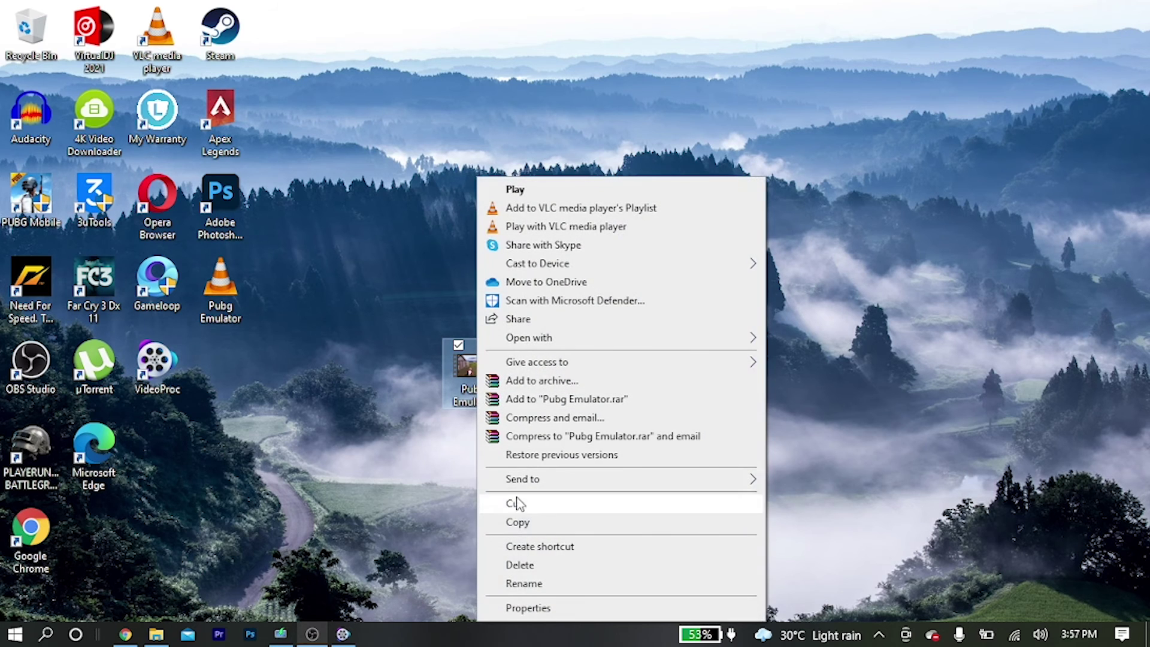
pyautogui.click(529, 607)
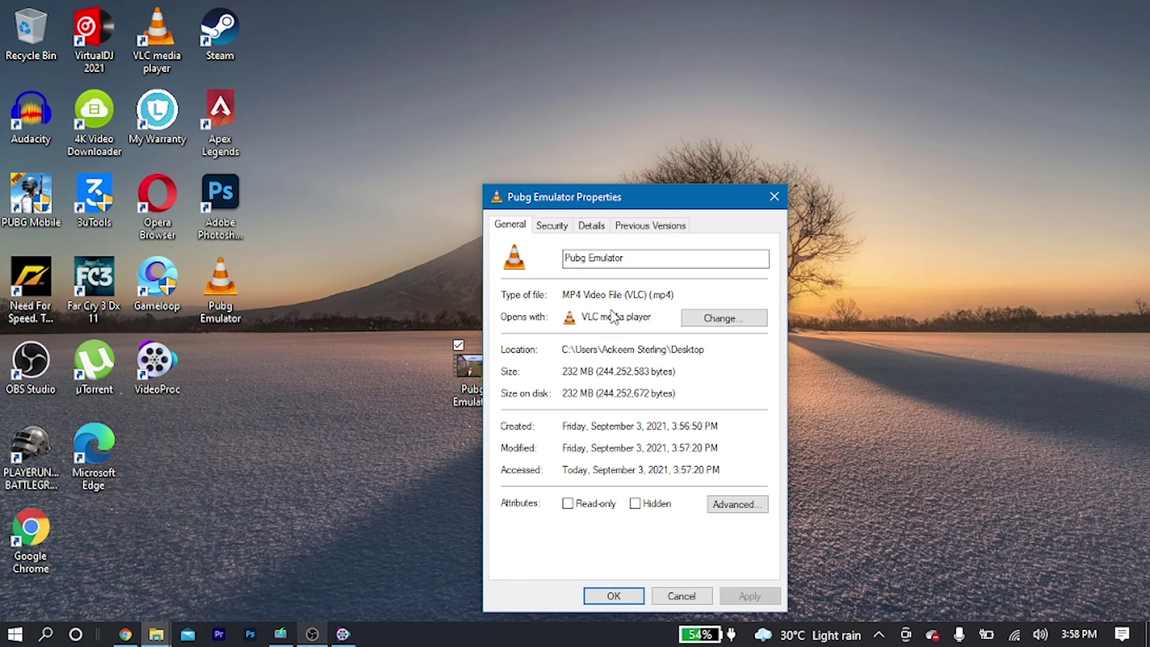
pyautogui.click(626, 597)
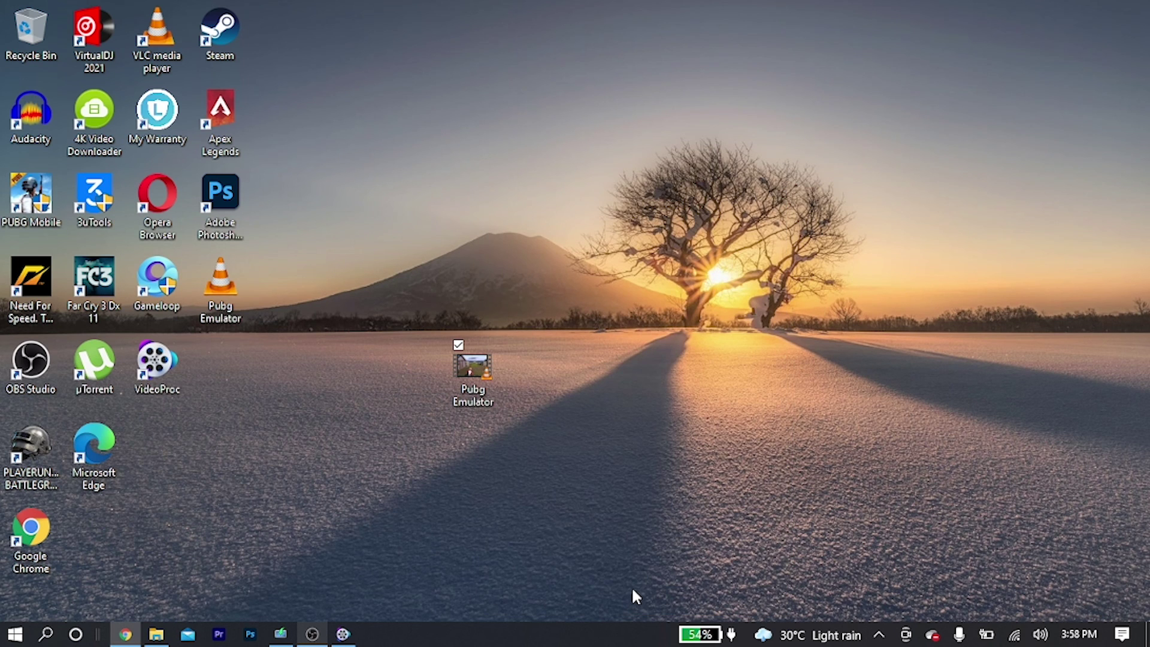